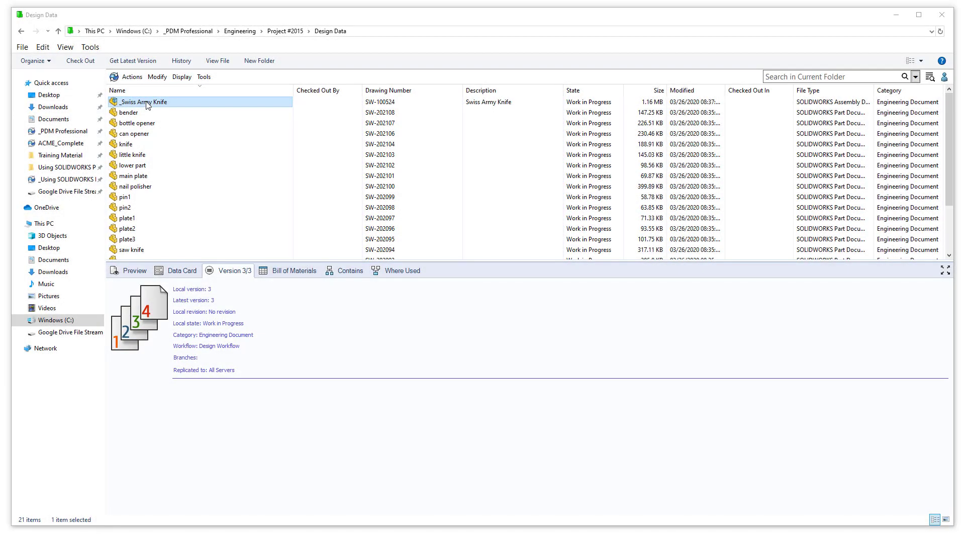
Step: Check out _Swiss Army Knife with its referenced parts, leaving 26 items in the folder
left_click(87, 61)
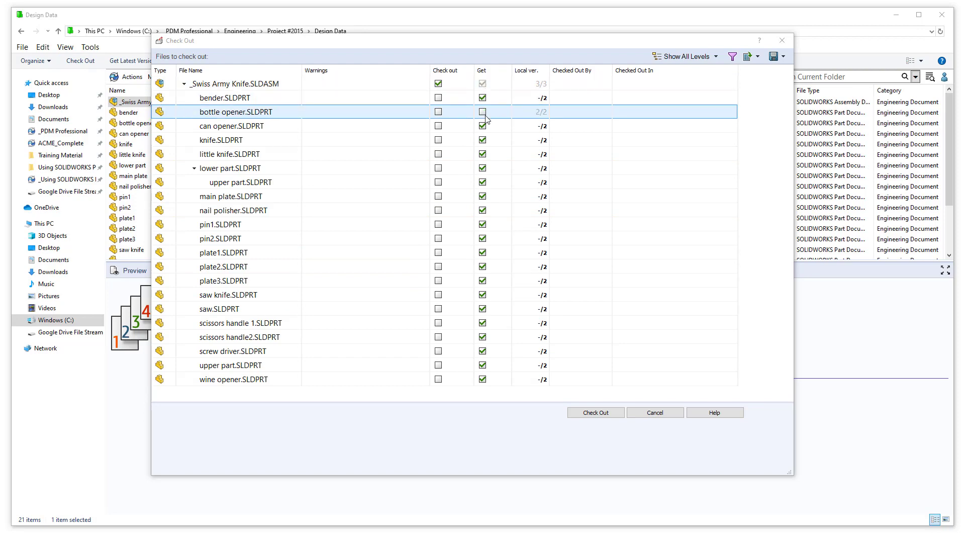
left_click(596, 413)
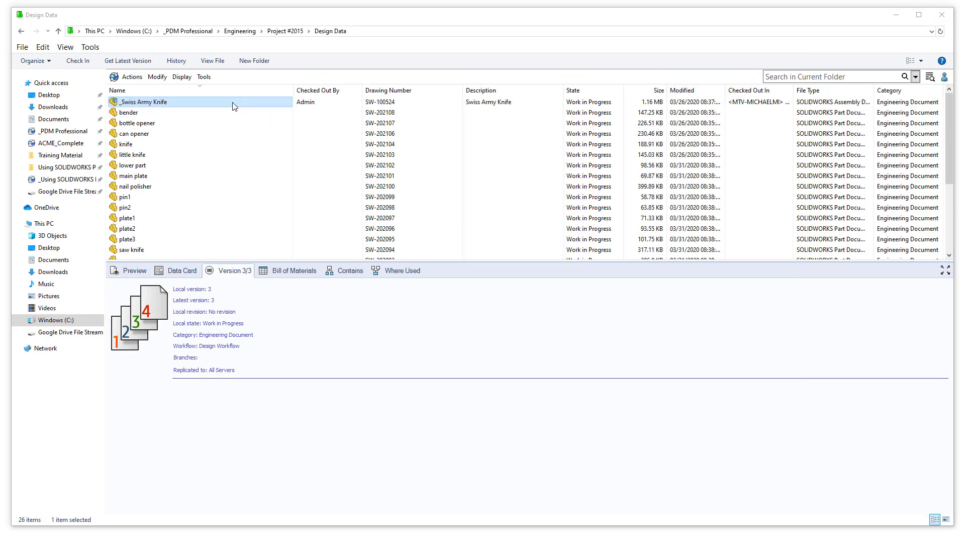
Step: Switch the vault to Work Off-line and reopen _PDM Professional without logging in
left_click(204, 77)
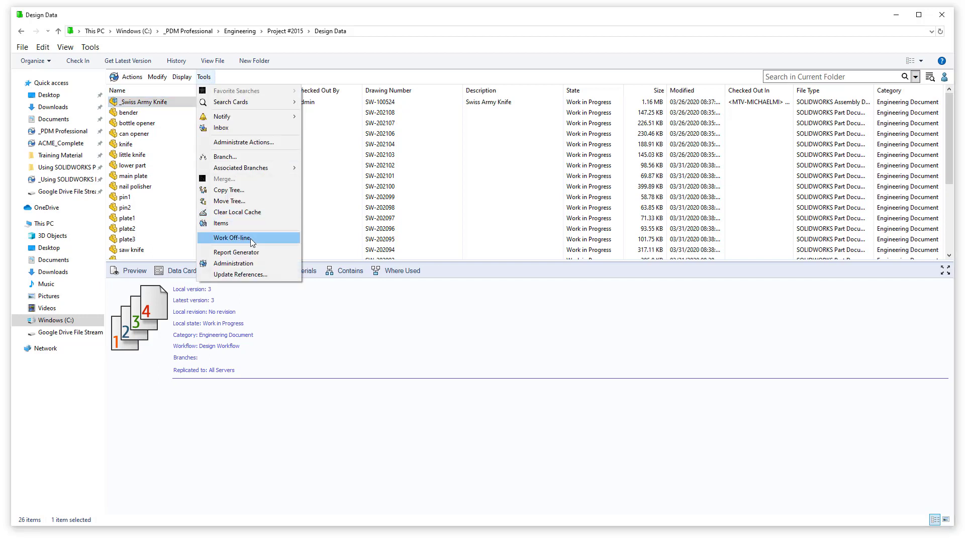
left_click(251, 238)
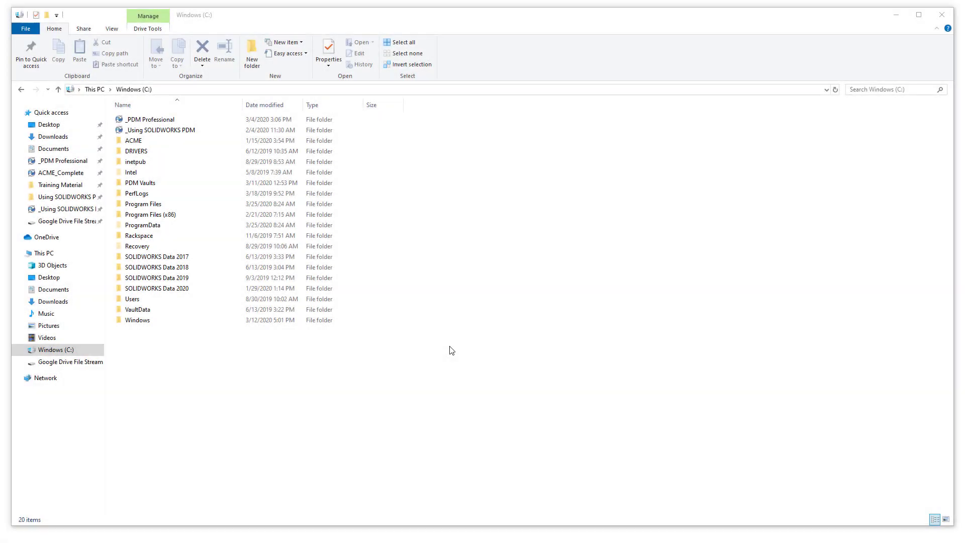
left_click(164, 122)
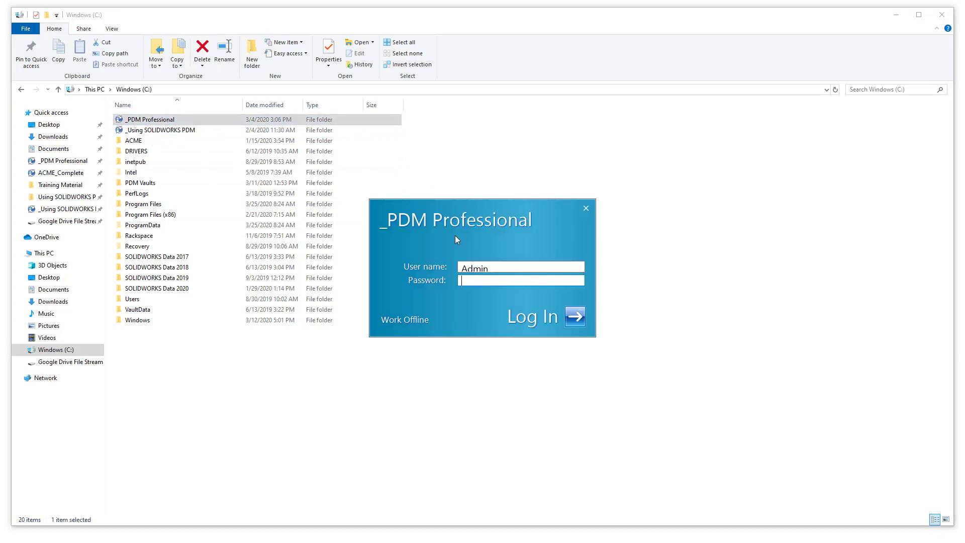
left_click(406, 321)
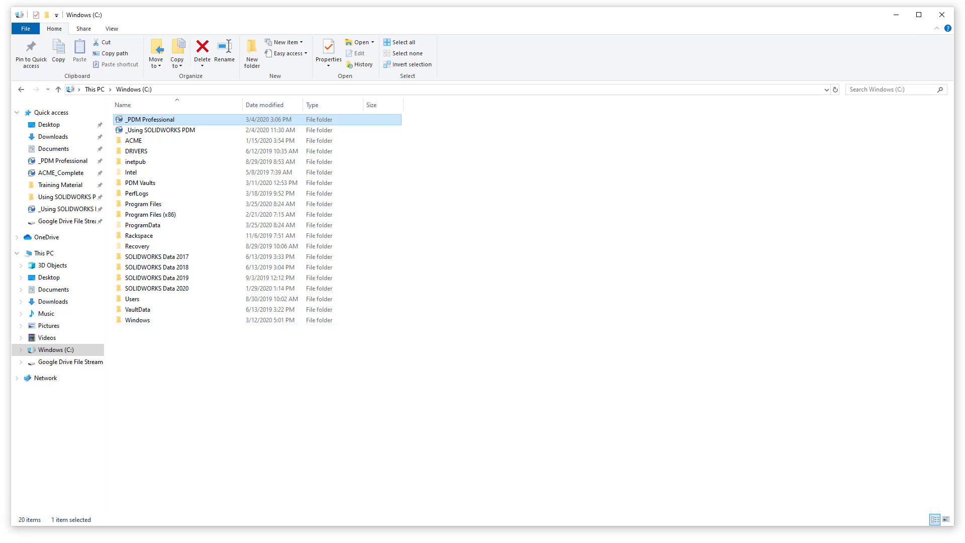
Step: Browse _PDM Professional > Engineering > Project #2015 > Design Data and preview _Swiss Army Knife
double_click(159, 121)
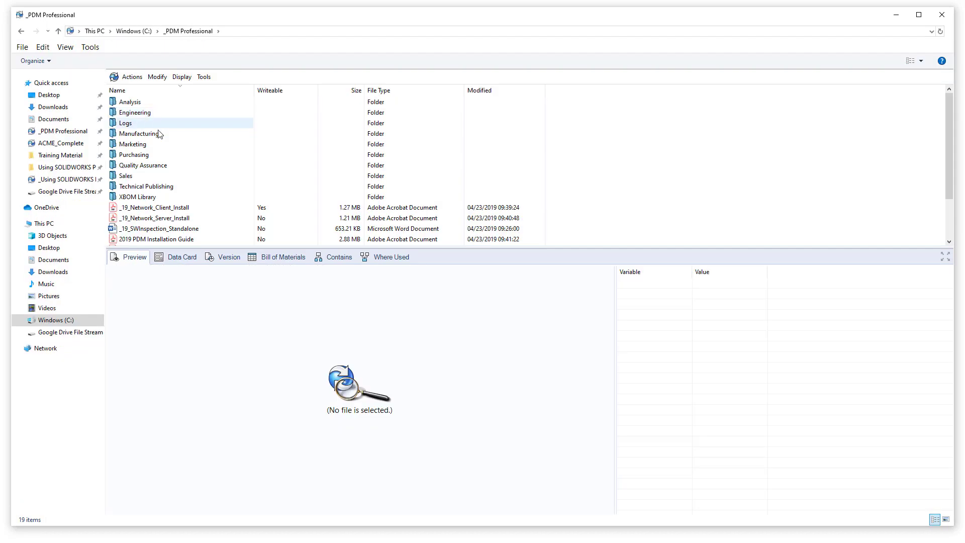
double_click(147, 113)
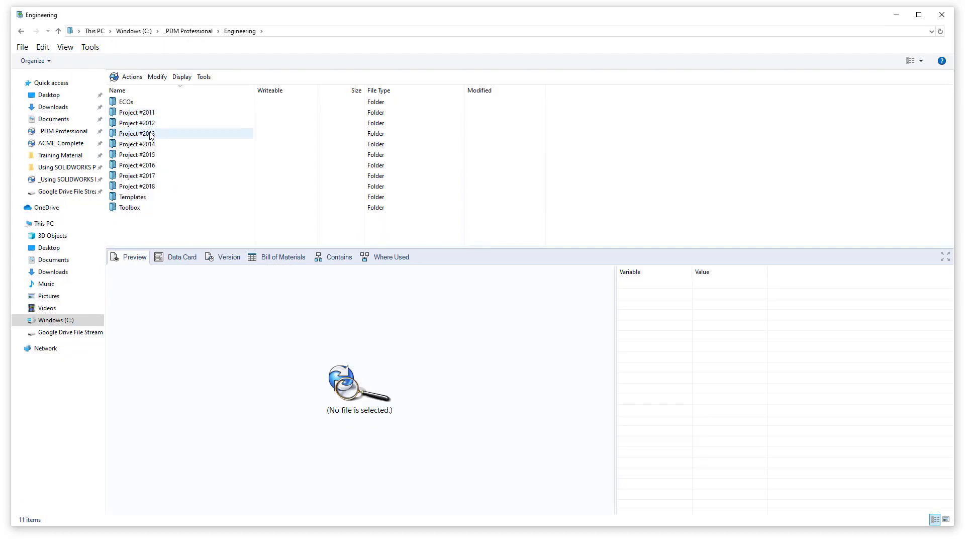
left_click(150, 156)
double_click(149, 156)
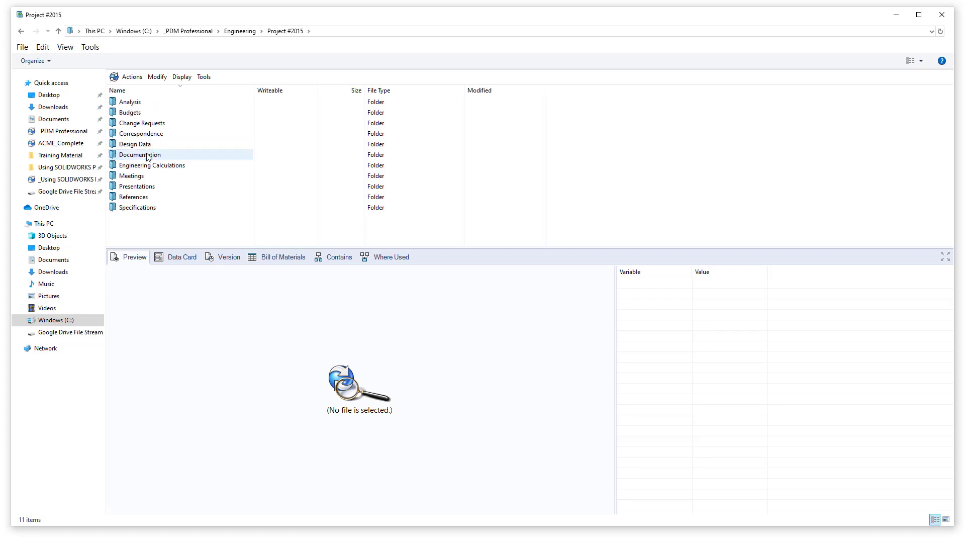
left_click(155, 146)
double_click(156, 146)
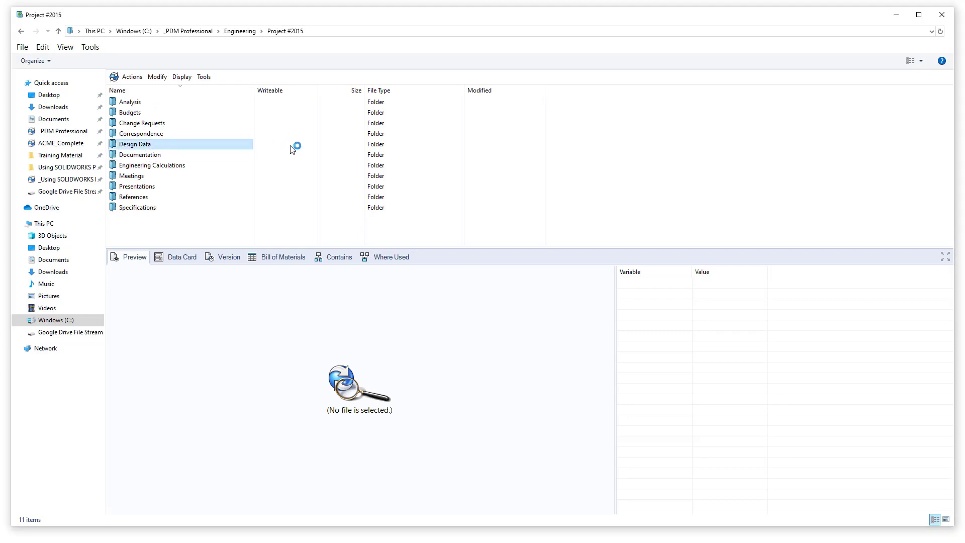
left_click(169, 103)
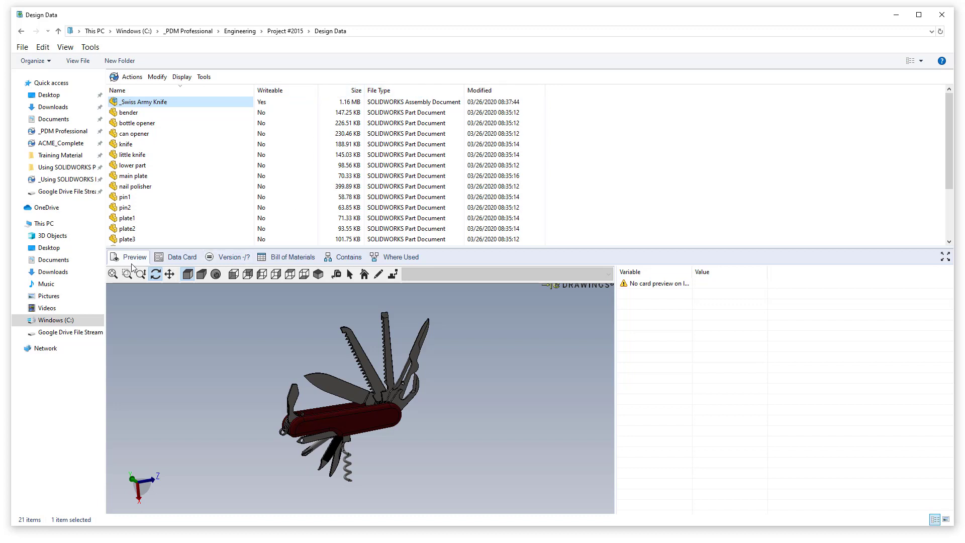
Step: View the Data Card, Version, Bill of Materials, Contains and Where Used tabs, then reopen Design Data
left_click(173, 258)
left_click(225, 261)
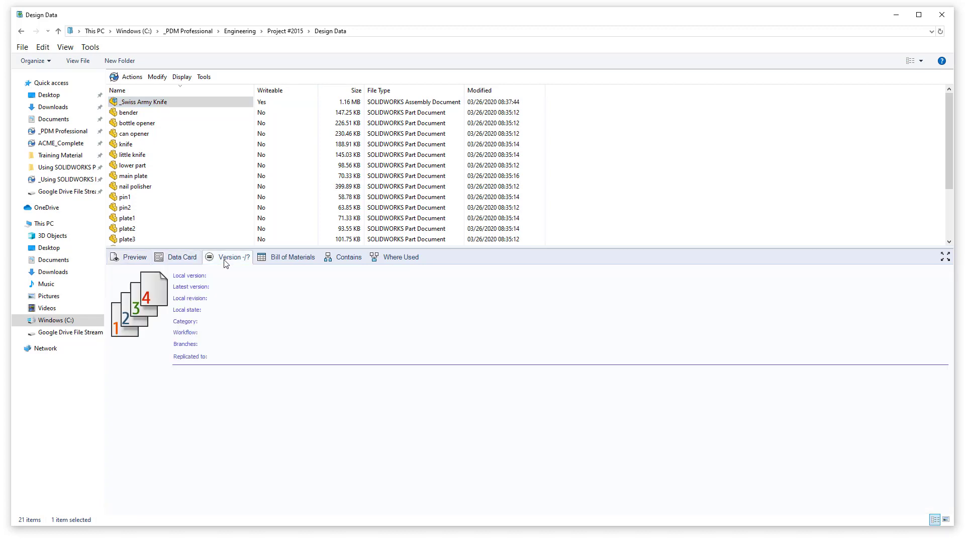
left_click(286, 262)
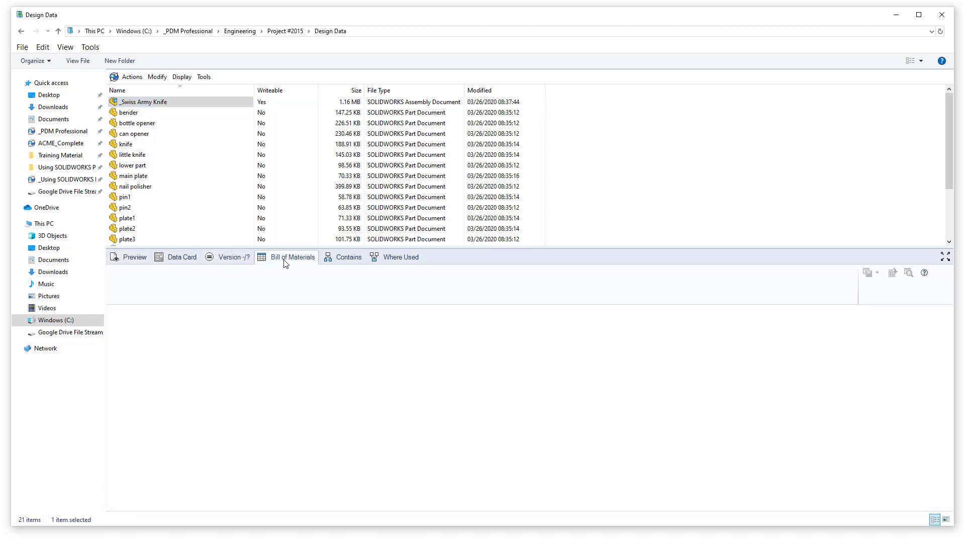
left_click(354, 262)
left_click(400, 261)
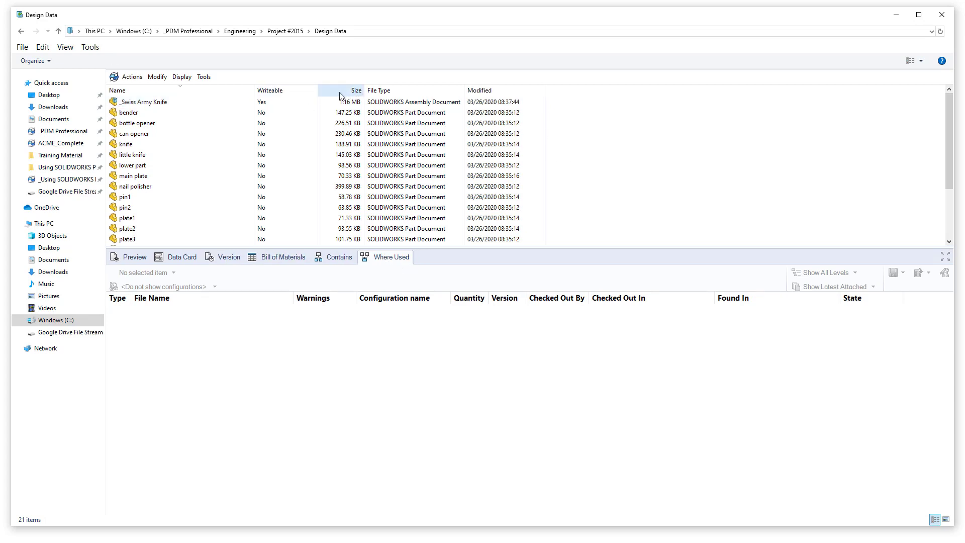
left_click(269, 94)
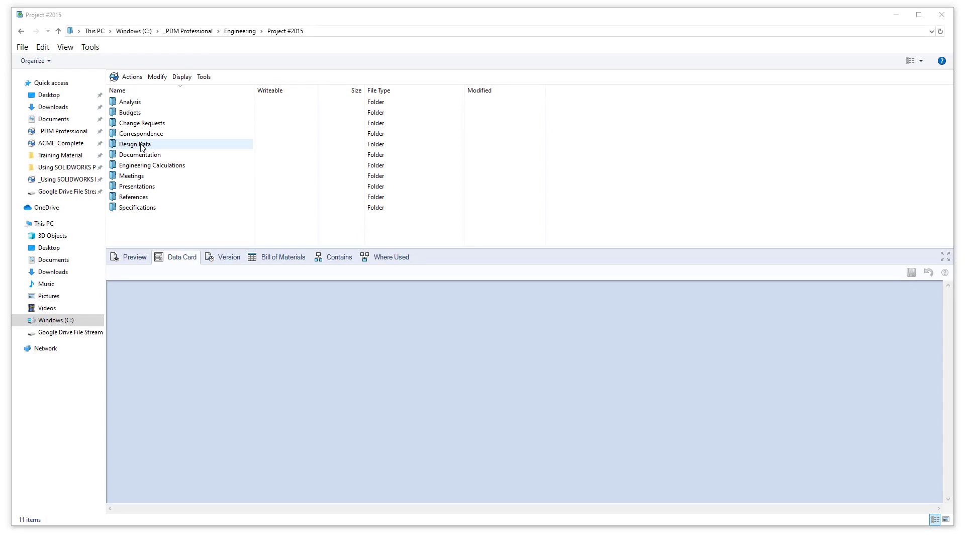
double_click(141, 147)
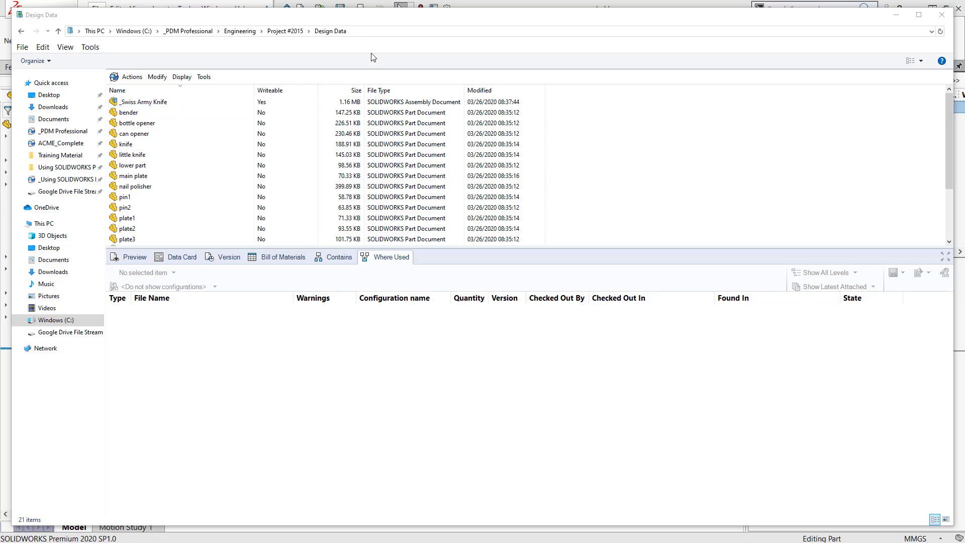
Step: Save As the holder part into the vault's Project #2015 > Design Data folder
left_click(525, 4)
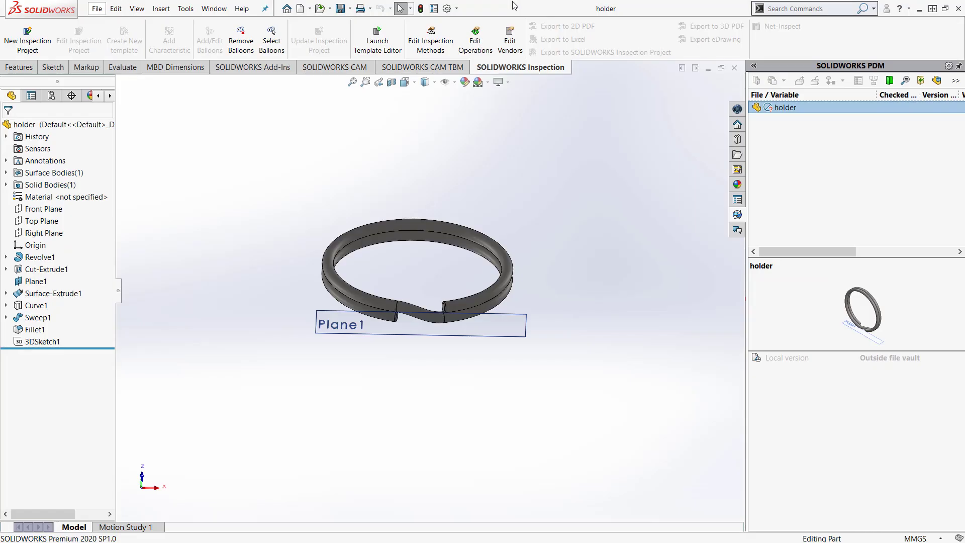
left_click(96, 10)
left_click(136, 139)
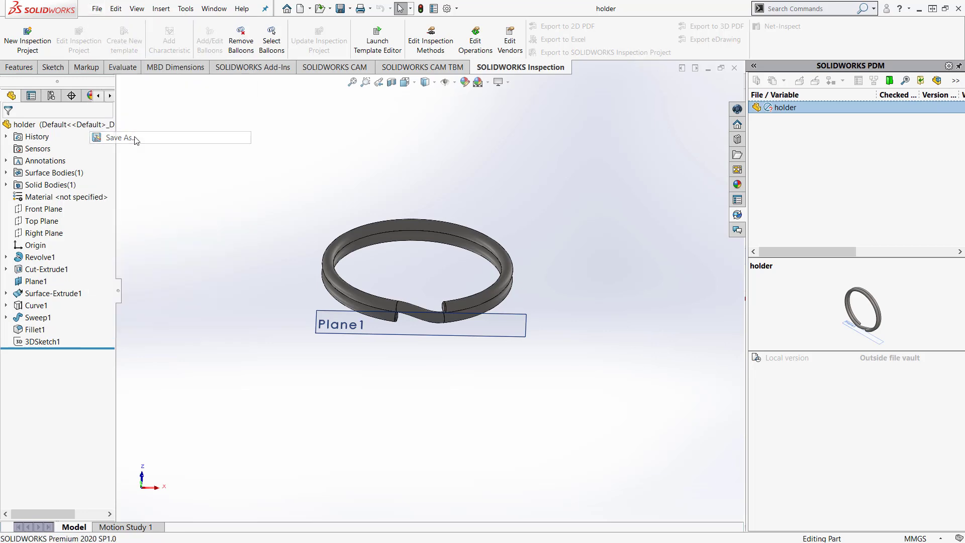
double_click(284, 248)
left_click(302, 239)
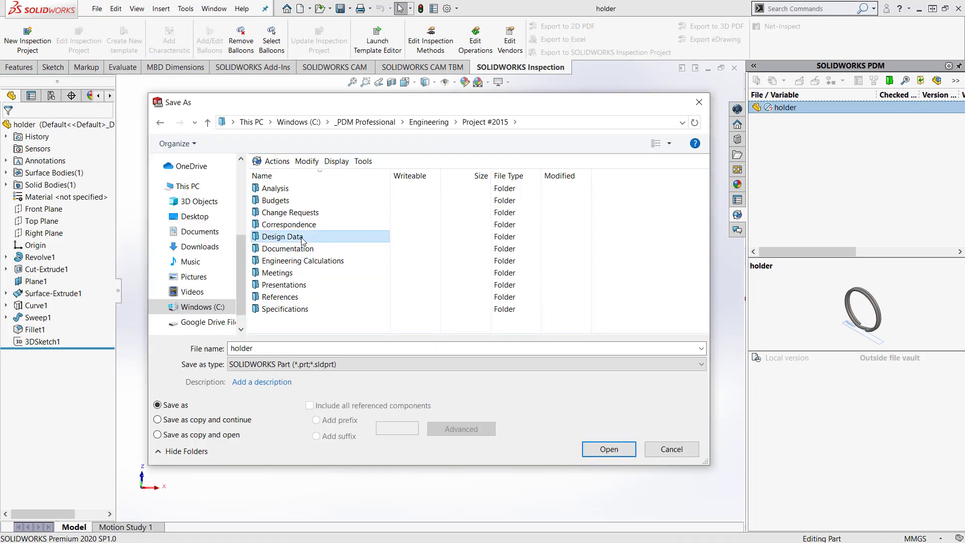
double_click(303, 240)
left_click(609, 448)
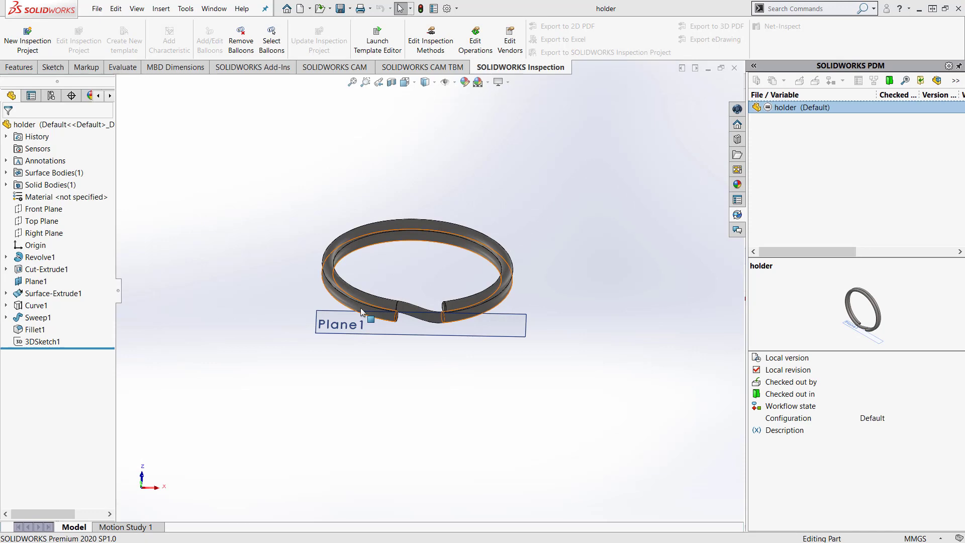
key("alt+Tab")
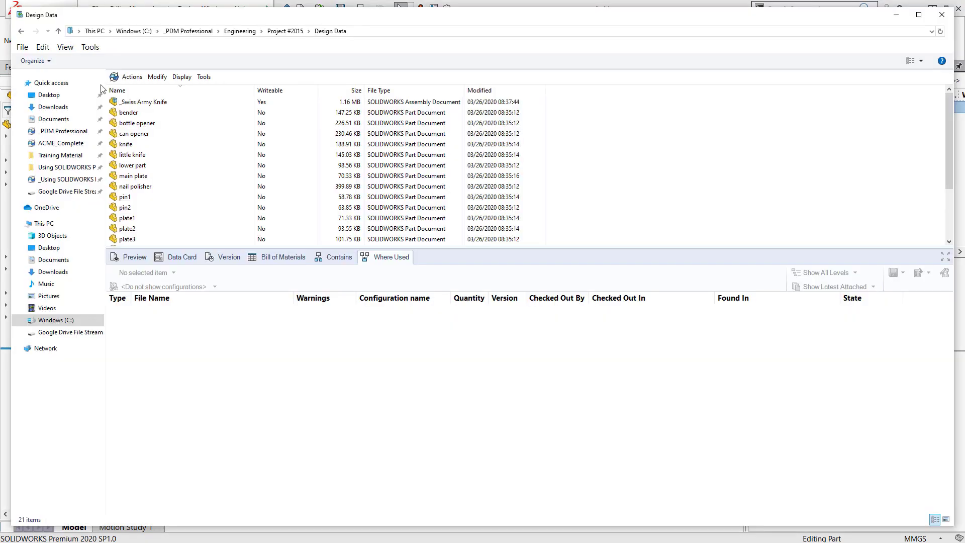
Step: Refresh Design Data to list the new holder part, then return to the Swiss Army Knife assembly
left_click(940, 31)
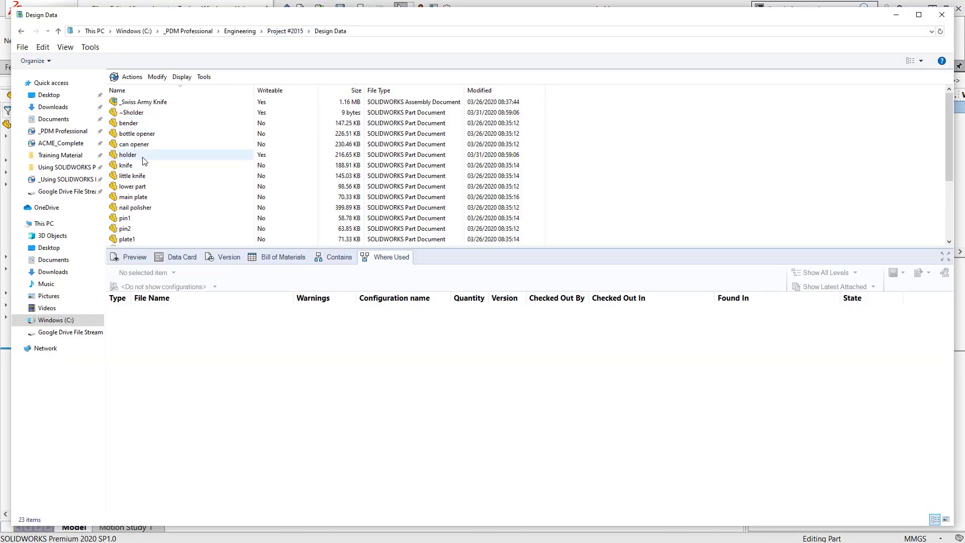
left_click(264, 160)
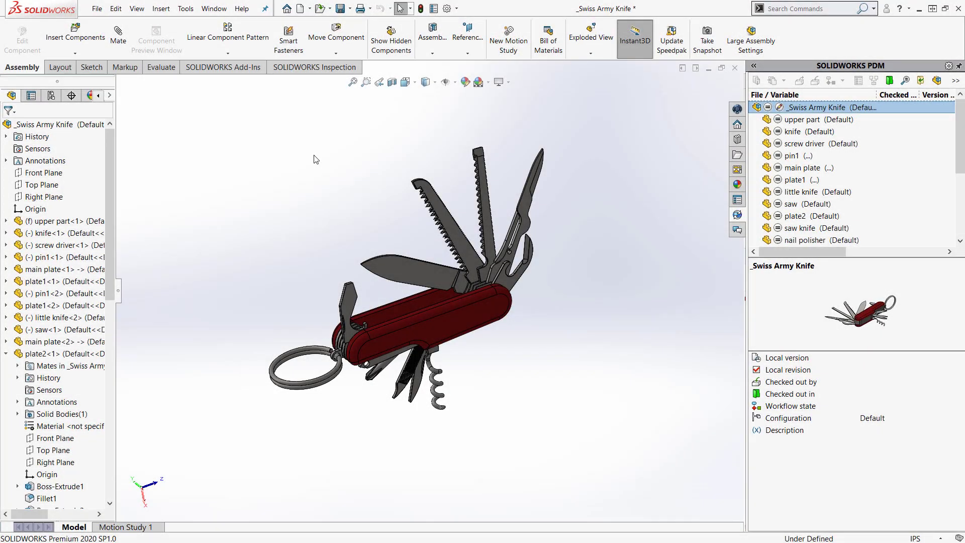
Step: Save the modified _Swiss Army Knife assembly with its new key ring via File > Save
left_click(97, 8)
left_click(136, 129)
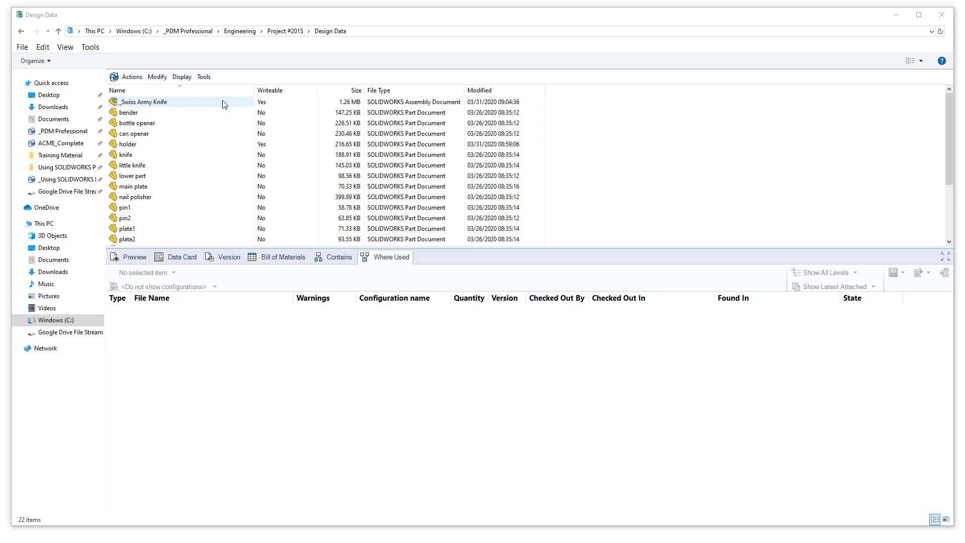
Step: Switch the vault to Work On-line and reopen _PDM Professional > Engineering > Project #2015 > Design Data
left_click(204, 76)
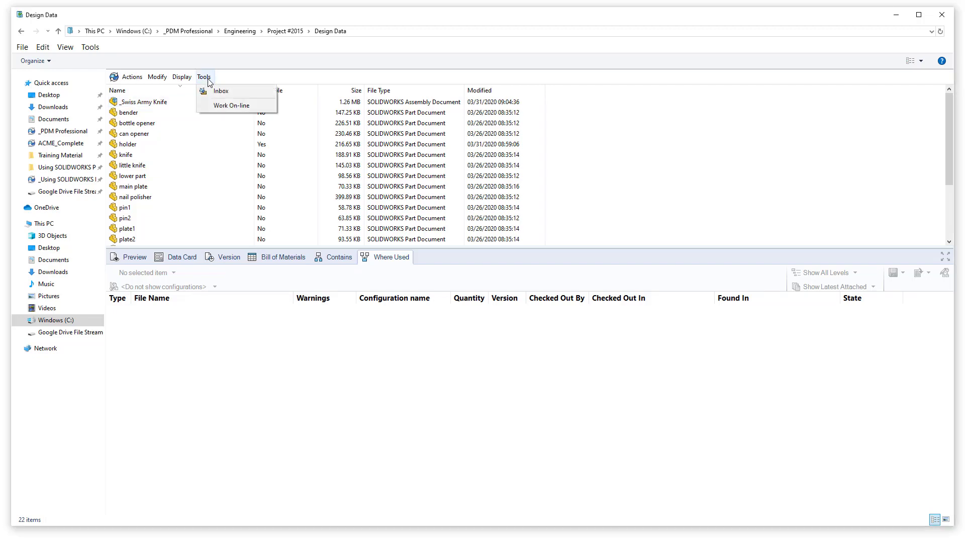
left_click(226, 107)
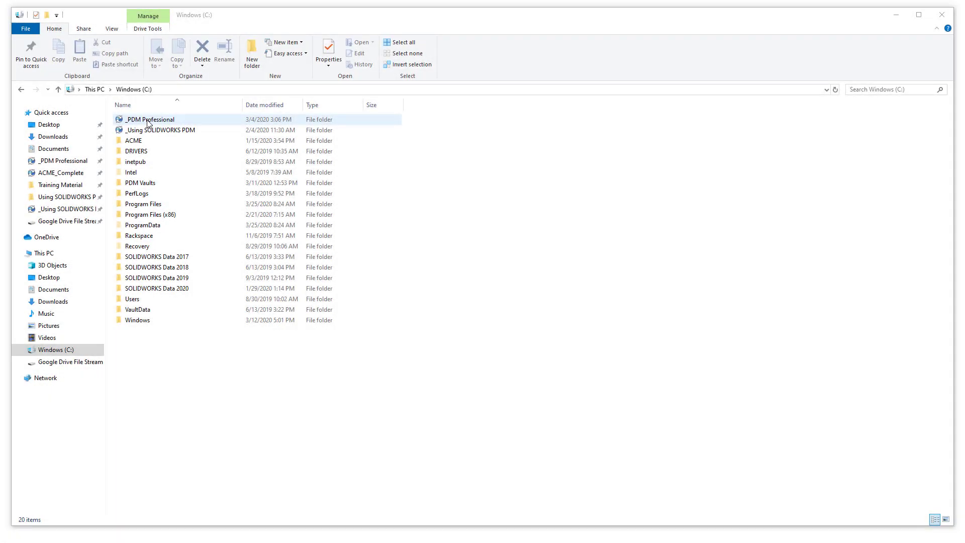
double_click(149, 121)
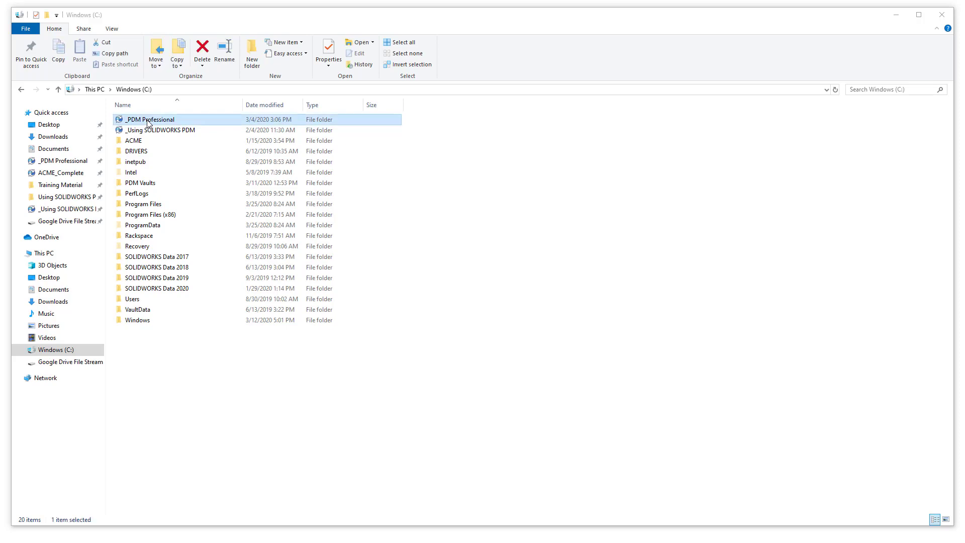
double_click(134, 113)
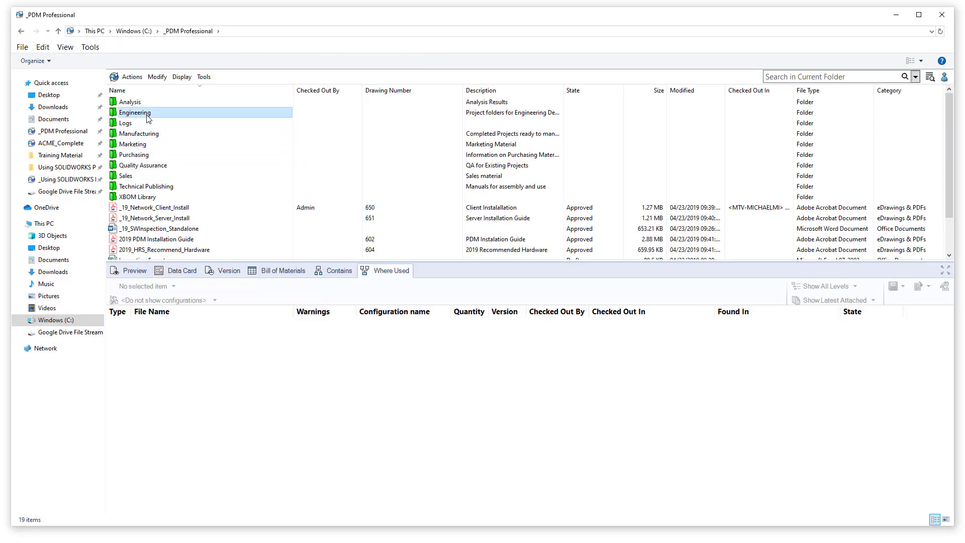
double_click(151, 155)
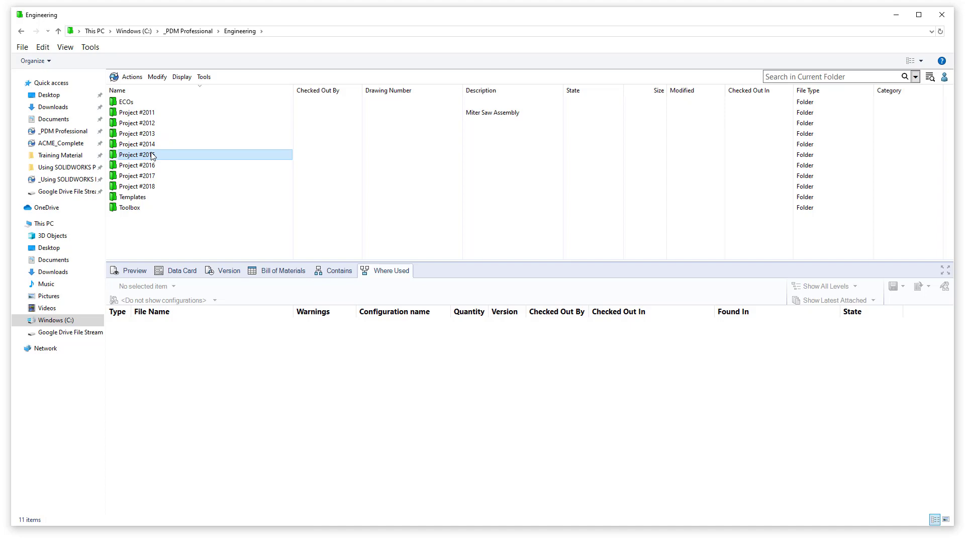
double_click(153, 145)
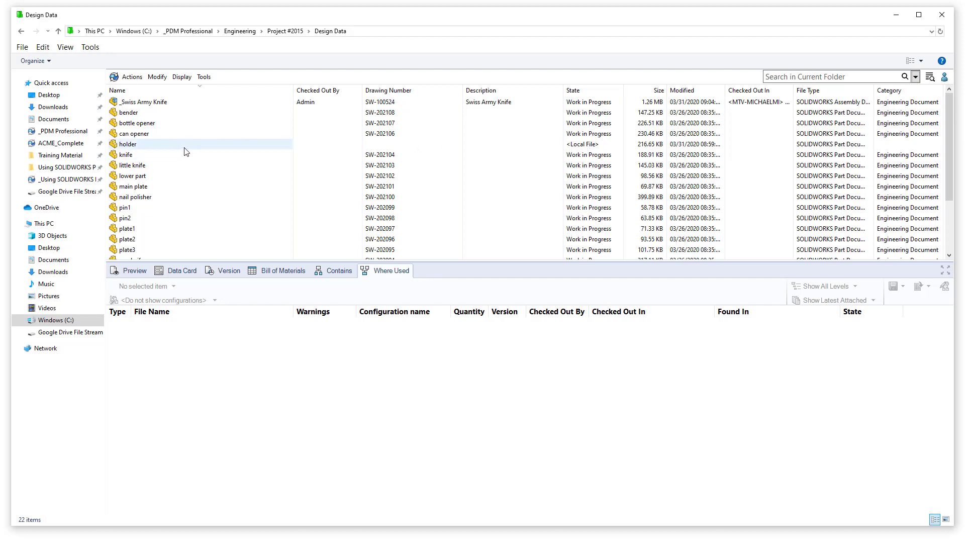
Step: Add holder.SLDPRT to the vault with Add To File Vault, giving it drawing number SW-202109
right_click(140, 144)
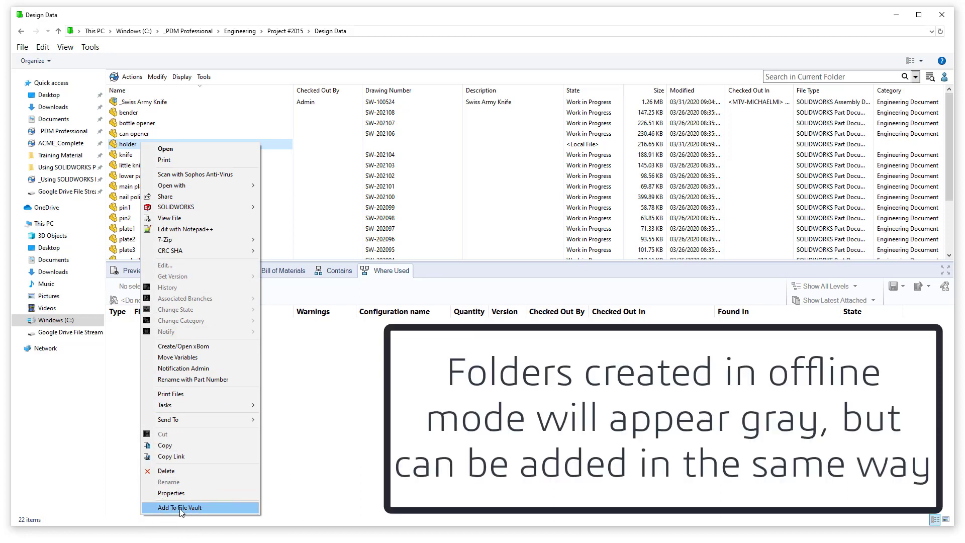
left_click(182, 508)
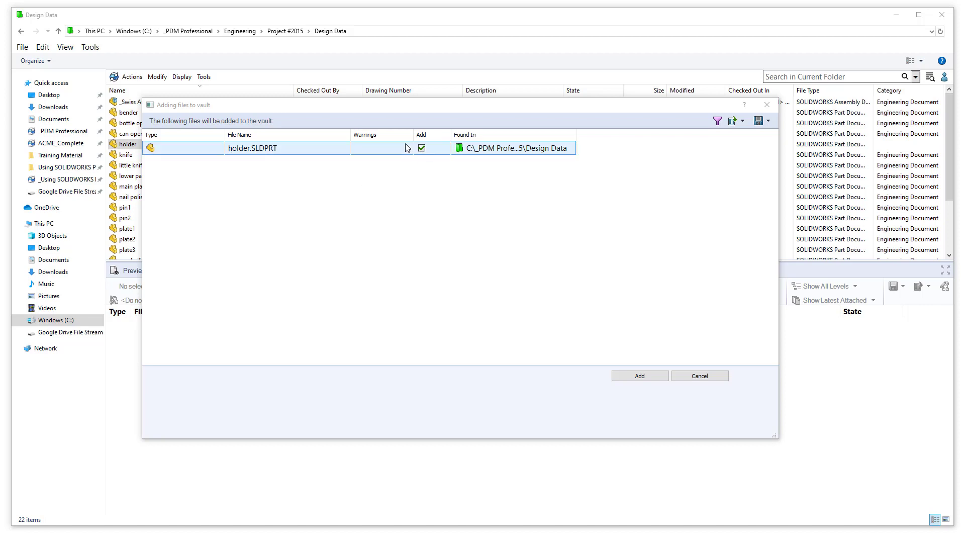
left_click(647, 378)
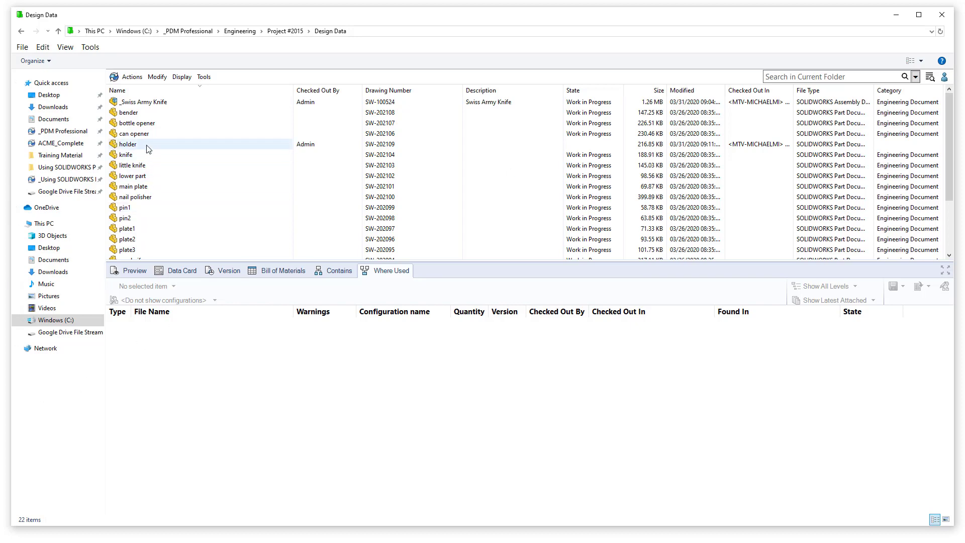
Step: Save 'Holder' as the holder part's data card Description, then select _Swiss Army Knife
left_click(129, 144)
left_click(172, 270)
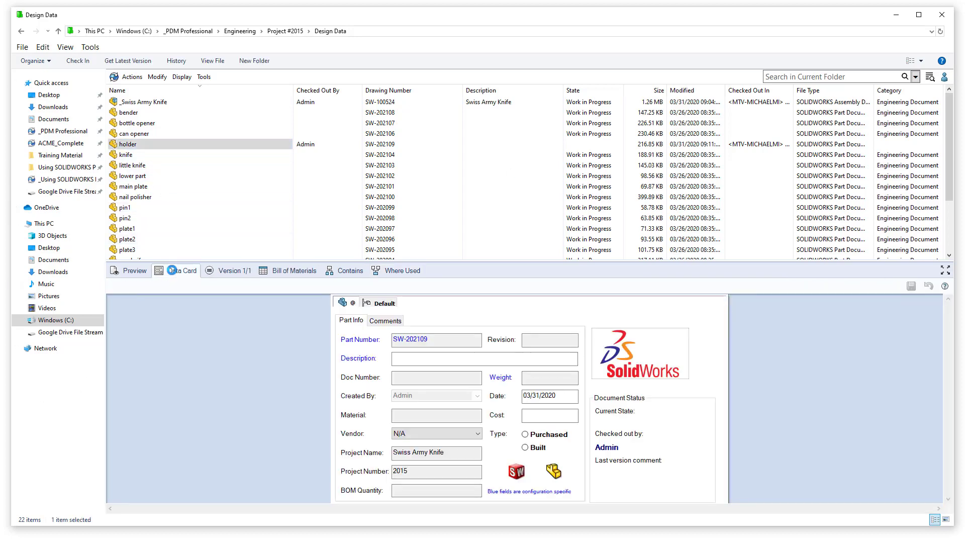
left_click(440, 359)
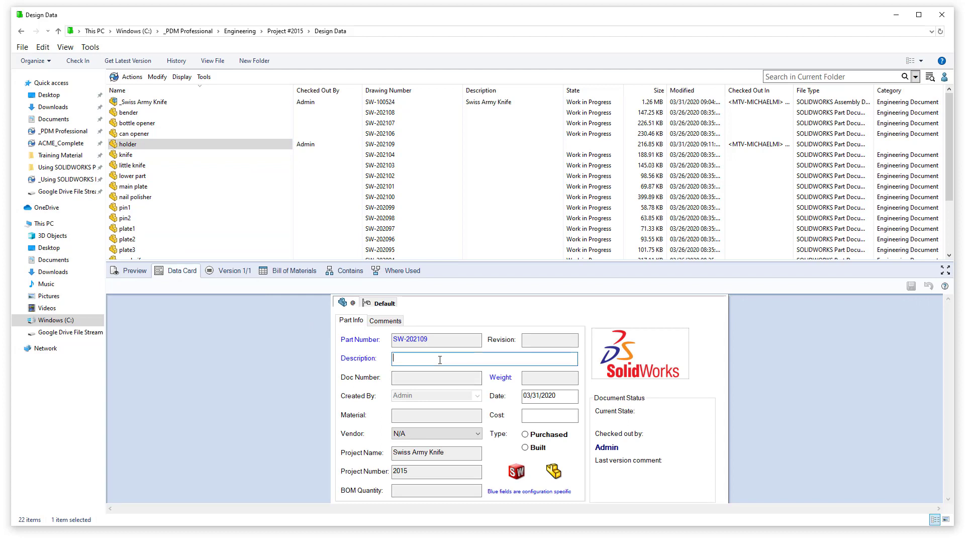
type("Holder")
left_click(911, 286)
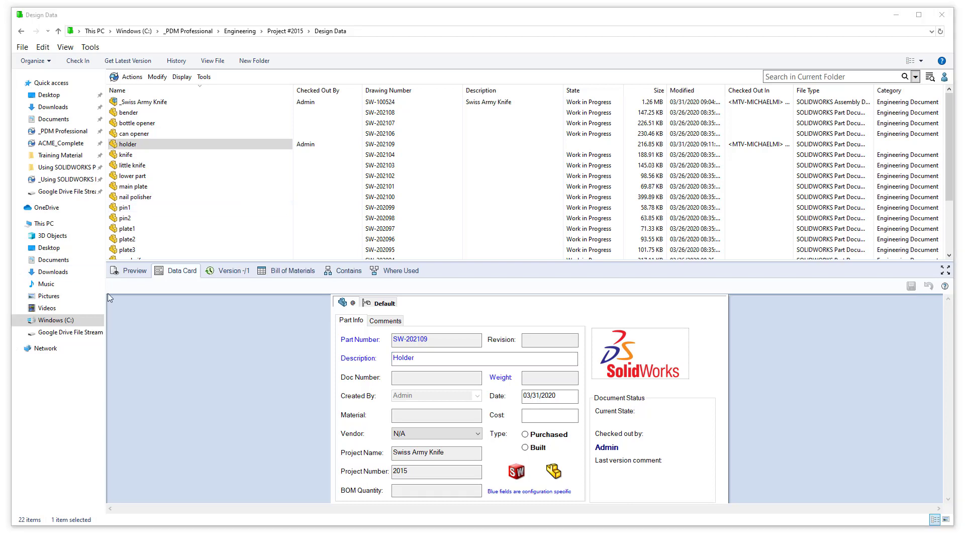
left_click(234, 106)
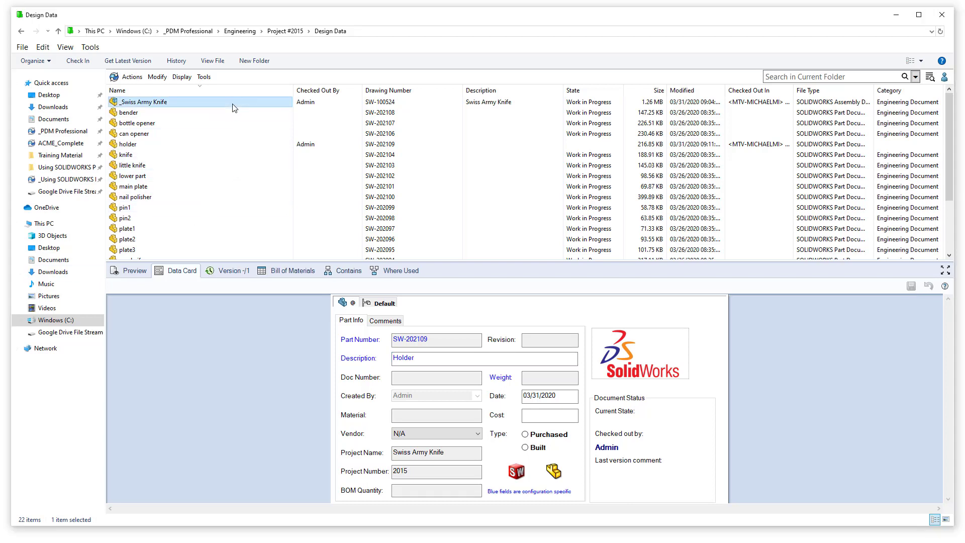
Step: Check in the Swiss Army Knife assembly and holder part with comment 'added holder to assembly'
left_click(91, 64)
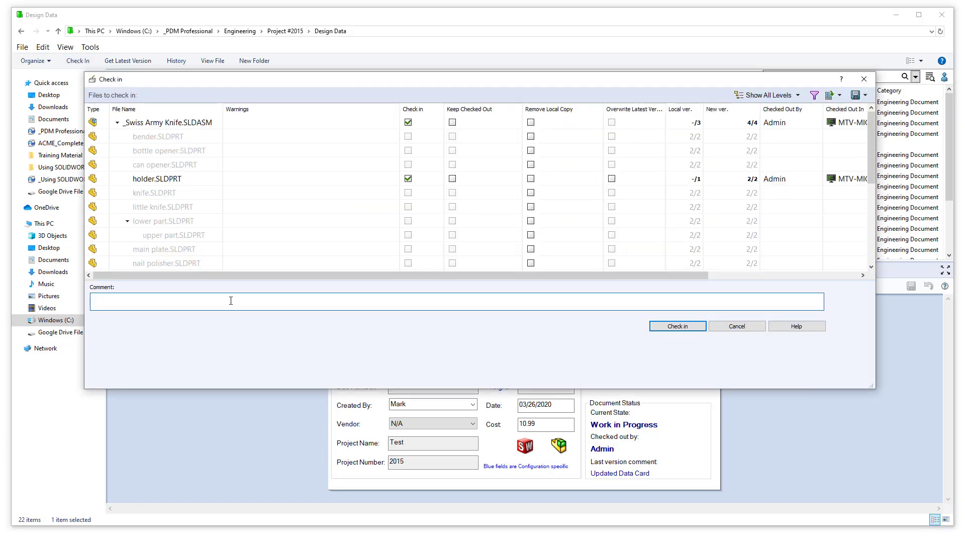
type("added holder to assembly")
left_click(678, 326)
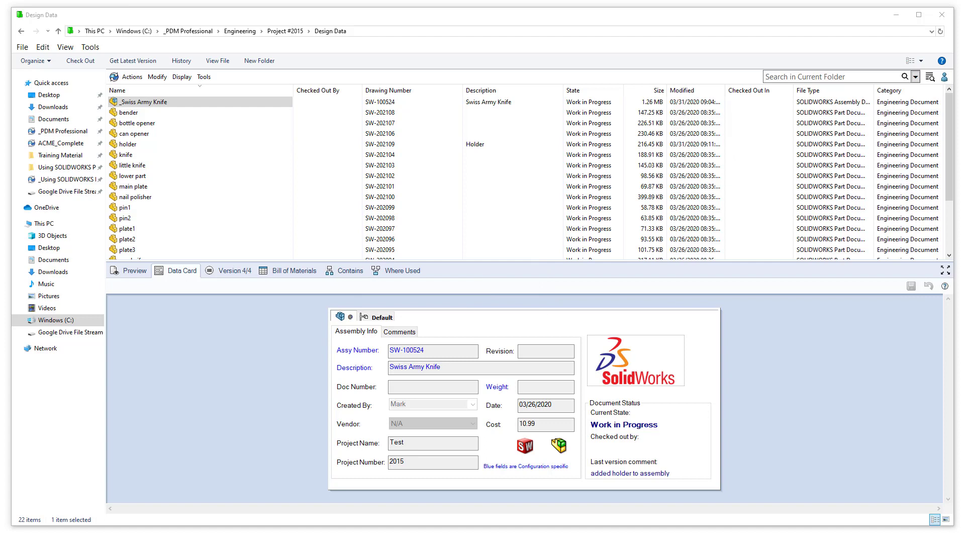